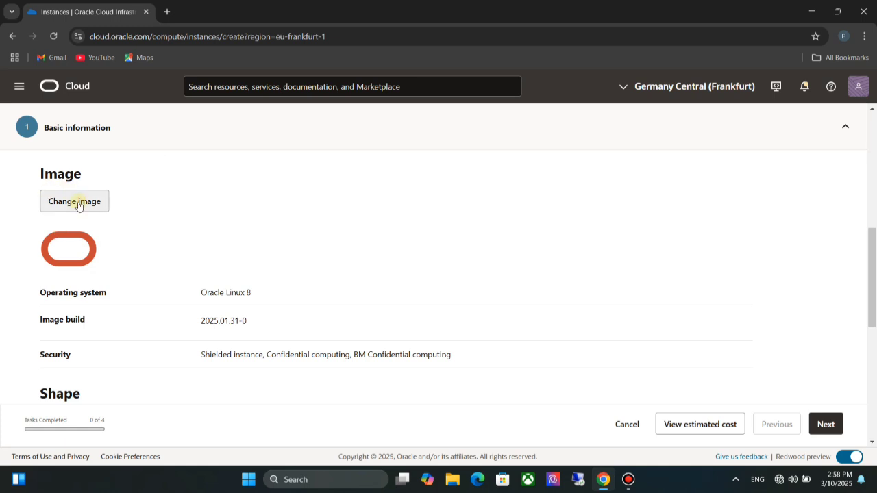
- Change the instance image to Canonical Ubuntu 22.04
{"action": "left_click", "coordinate": [74, 202]}
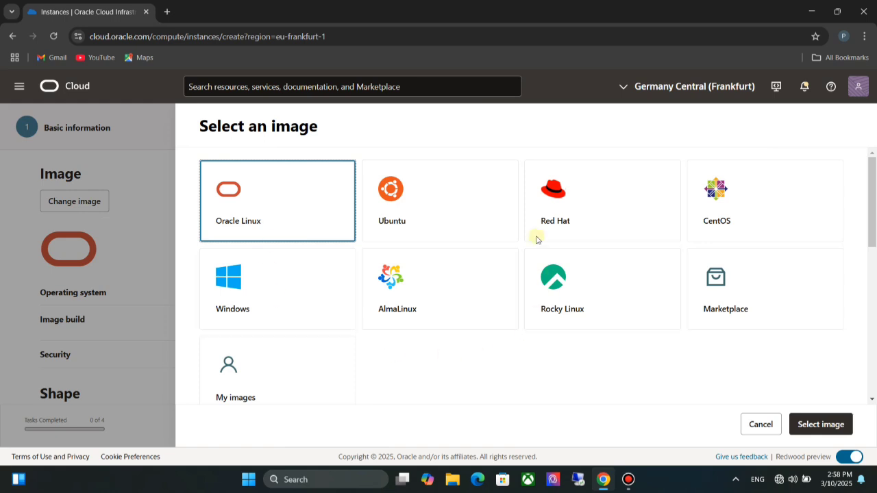
{"action": "left_click", "coordinate": [460, 208]}
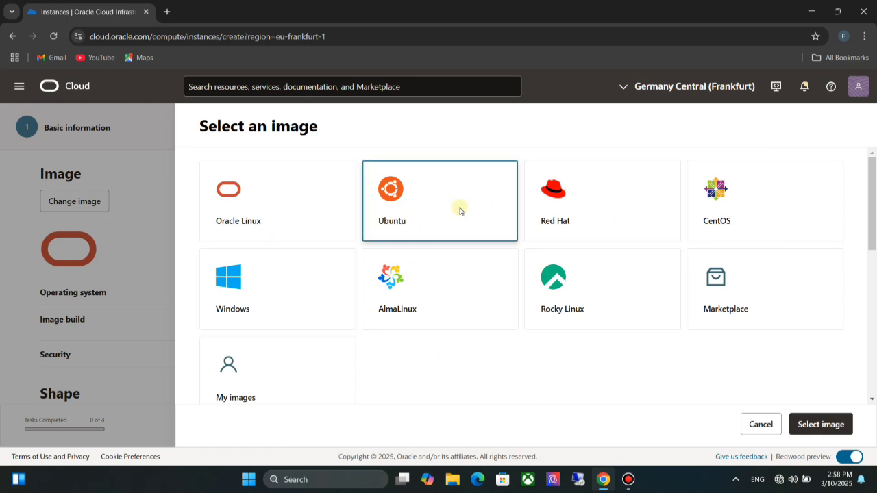
{"action": "scroll", "coordinate": [460, 209], "scroll_direction": "down", "scroll_amount": 2}
{"action": "scroll", "coordinate": [460, 211], "scroll_direction": "down", "scroll_amount": 4}
{"action": "scroll", "coordinate": [460, 211], "scroll_direction": "up", "scroll_amount": 1}
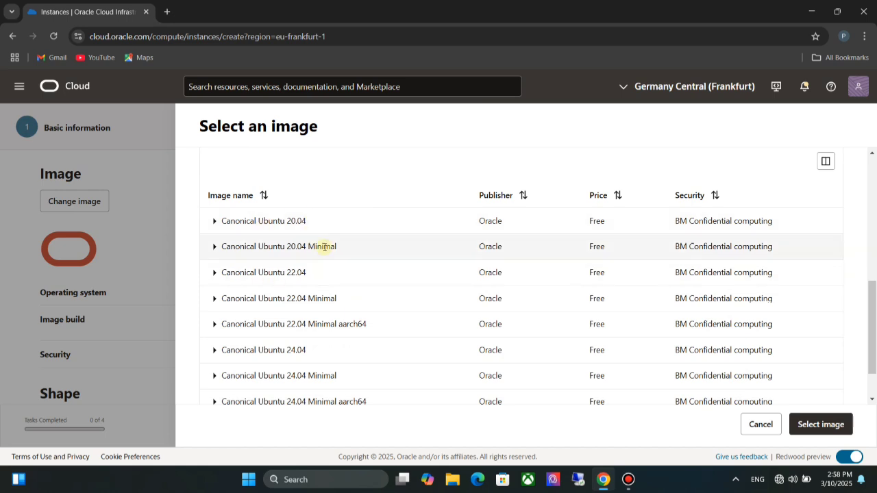
{"action": "left_click", "coordinate": [319, 277]}
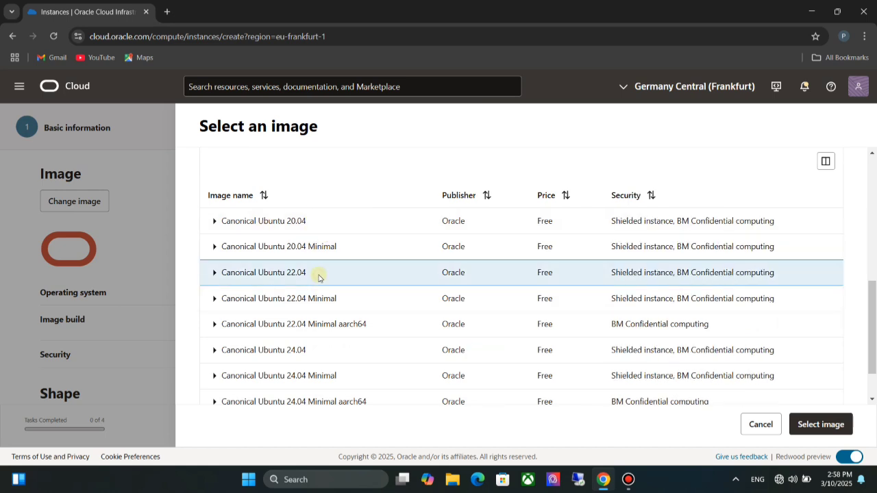
{"action": "left_click", "coordinate": [215, 272]}
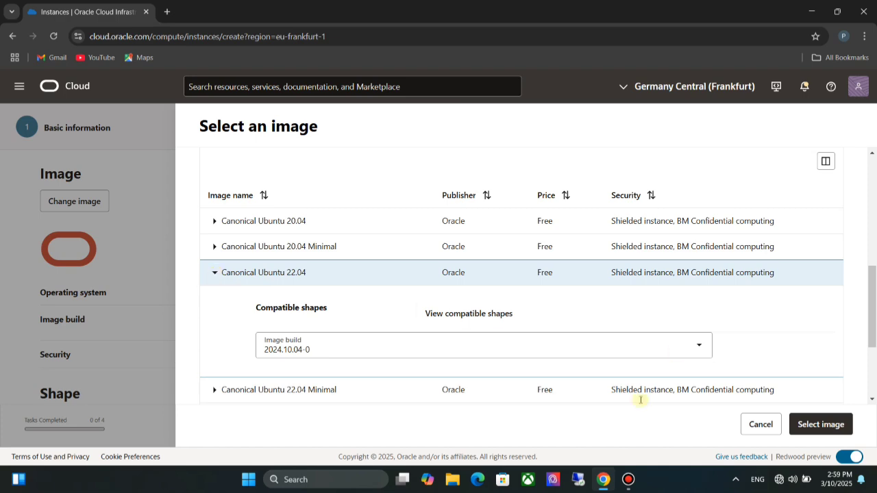
{"action": "left_click", "coordinate": [676, 345]}
{"action": "left_click", "coordinate": [505, 377]}
{"action": "left_click", "coordinate": [821, 424]}
- Browse the shapes offered in the AMD, Intel and Ampere series for the virtual machine
{"action": "scroll", "coordinate": [92, 206], "scroll_direction": "down", "scroll_amount": 3}
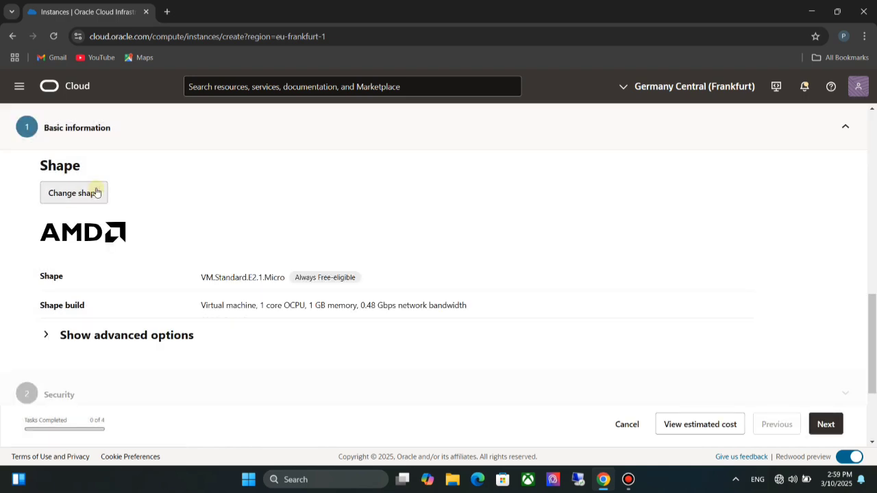
{"action": "left_click", "coordinate": [92, 192]}
{"action": "scroll", "coordinate": [319, 248], "scroll_direction": "down", "scroll_amount": 3}
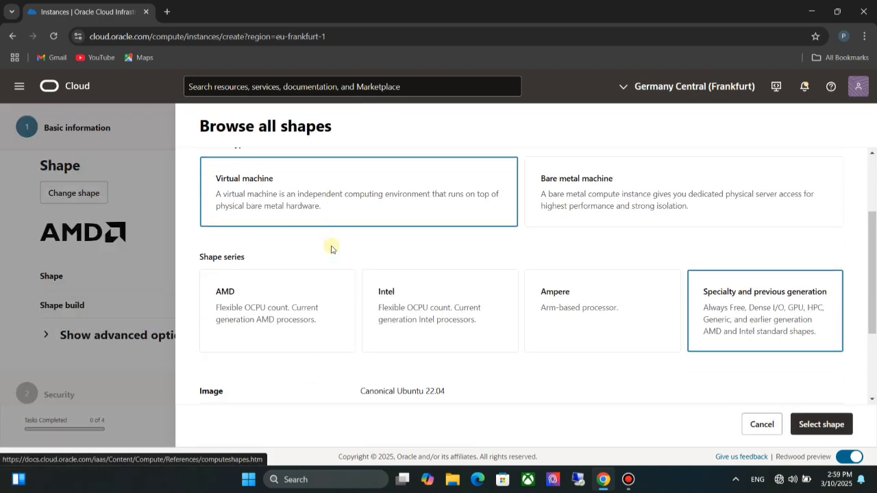
{"action": "left_click", "coordinate": [313, 215]}
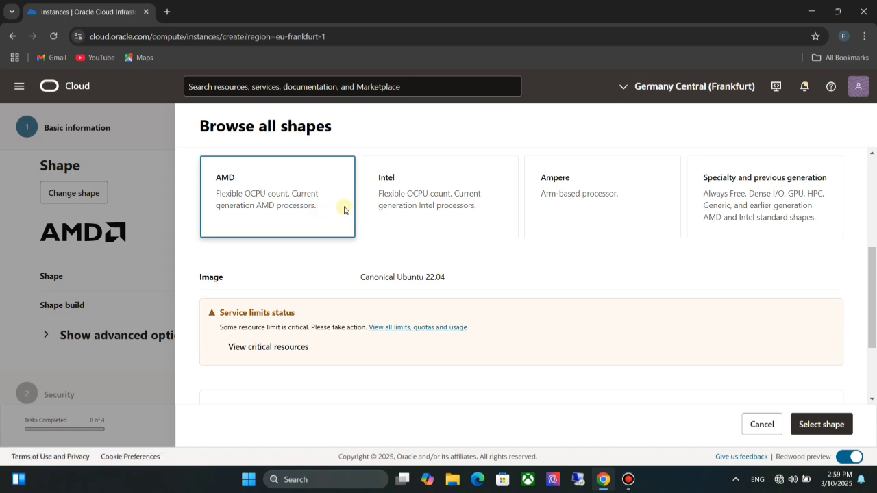
{"action": "scroll", "coordinate": [400, 231], "scroll_direction": "down", "scroll_amount": 2}
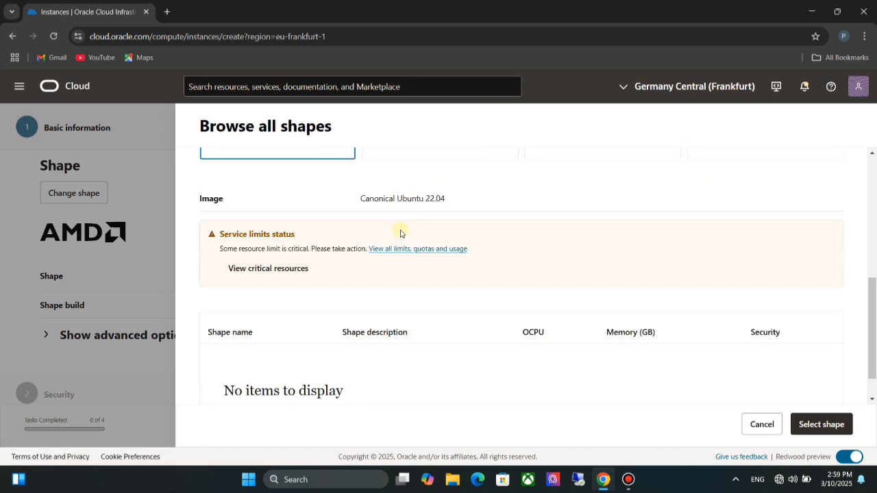
{"action": "scroll", "coordinate": [400, 230], "scroll_direction": "up", "scroll_amount": 3}
{"action": "left_click", "coordinate": [401, 233]}
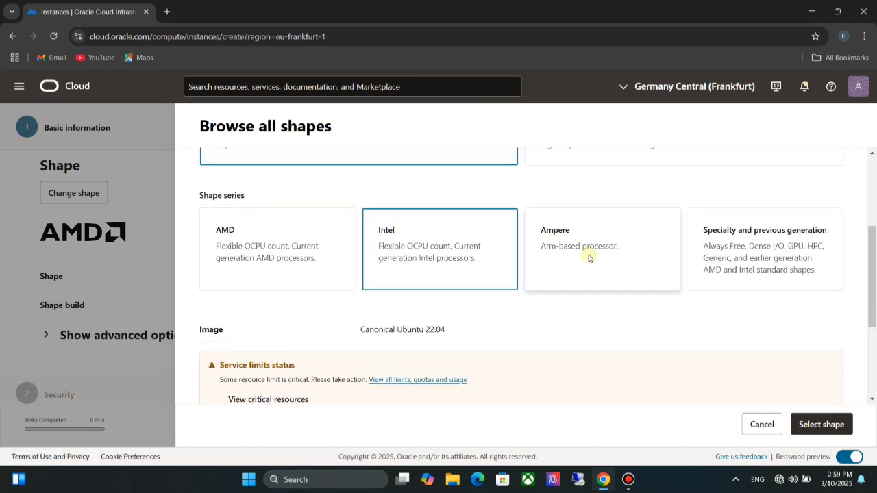
{"action": "scroll", "coordinate": [467, 290], "scroll_direction": "down", "scroll_amount": 3}
{"action": "scroll", "coordinate": [467, 290], "scroll_direction": "up", "scroll_amount": 3}
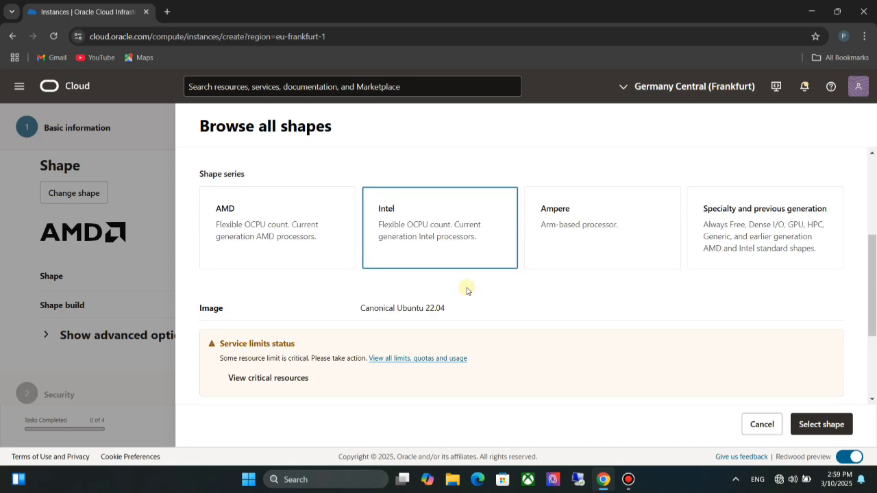
{"action": "left_click", "coordinate": [564, 243]}
{"action": "scroll", "coordinate": [401, 350], "scroll_direction": "down", "scroll_amount": 3}
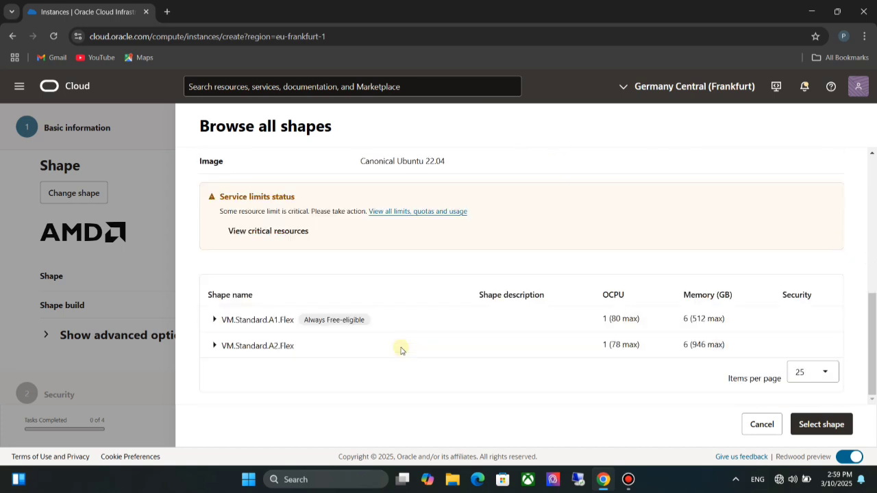
{"action": "scroll", "coordinate": [372, 343], "scroll_direction": "up", "scroll_amount": 3}
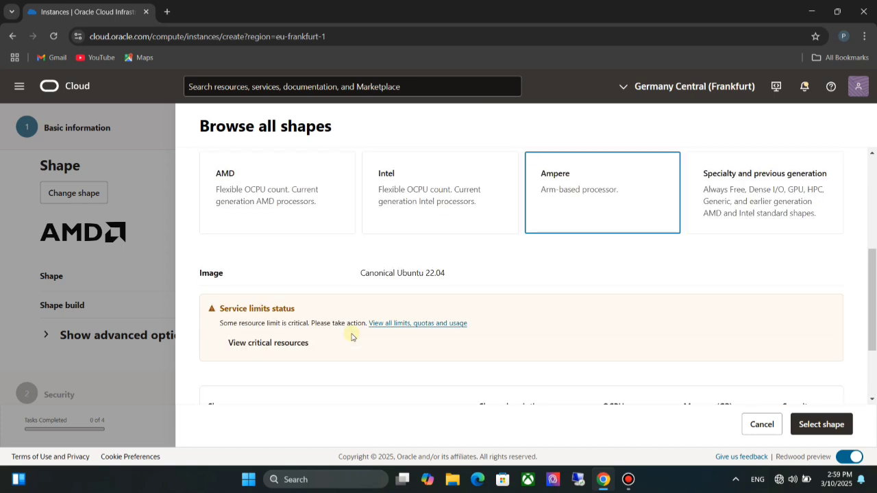
- Choose the VM.Standard.E2.1.Micro shape from the Specialty and previous generation series
{"action": "left_click", "coordinate": [718, 250]}
{"action": "scroll", "coordinate": [542, 313], "scroll_direction": "down", "scroll_amount": 3}
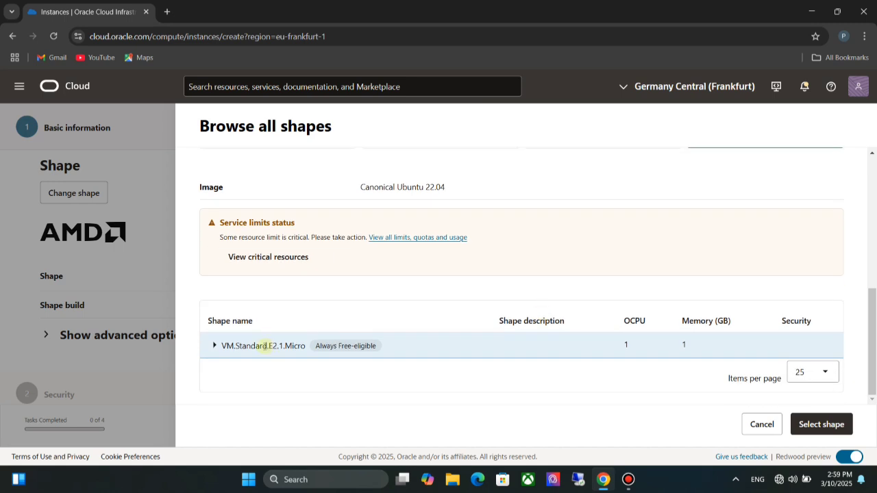
{"action": "left_click", "coordinate": [214, 347]}
{"action": "scroll", "coordinate": [317, 362], "scroll_direction": "down", "scroll_amount": 3}
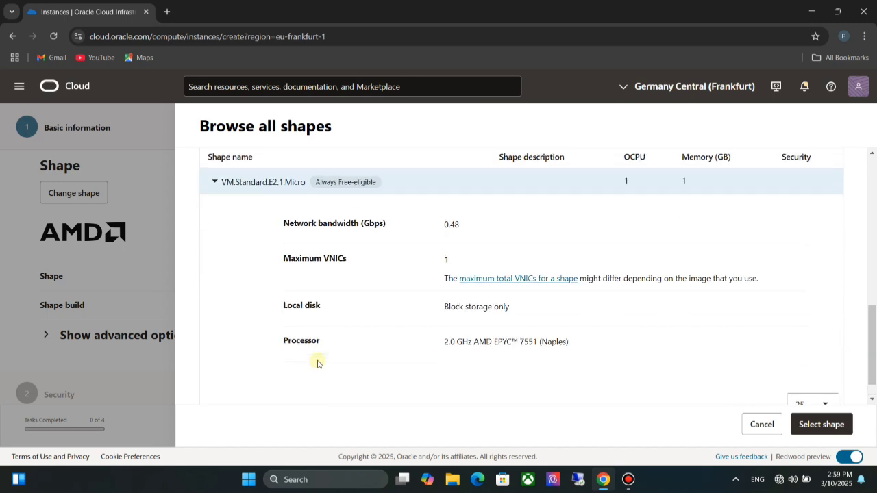
{"action": "scroll", "coordinate": [317, 362], "scroll_direction": "up", "scroll_amount": 2}
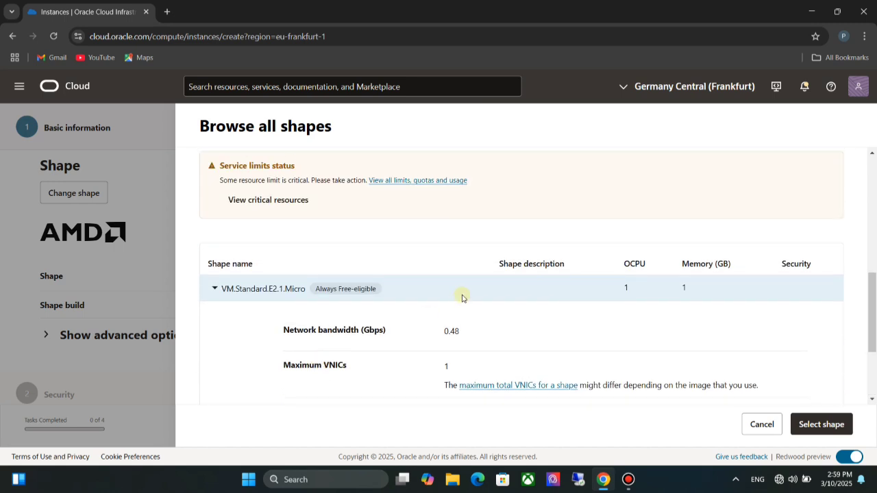
{"action": "left_click", "coordinate": [822, 425]}
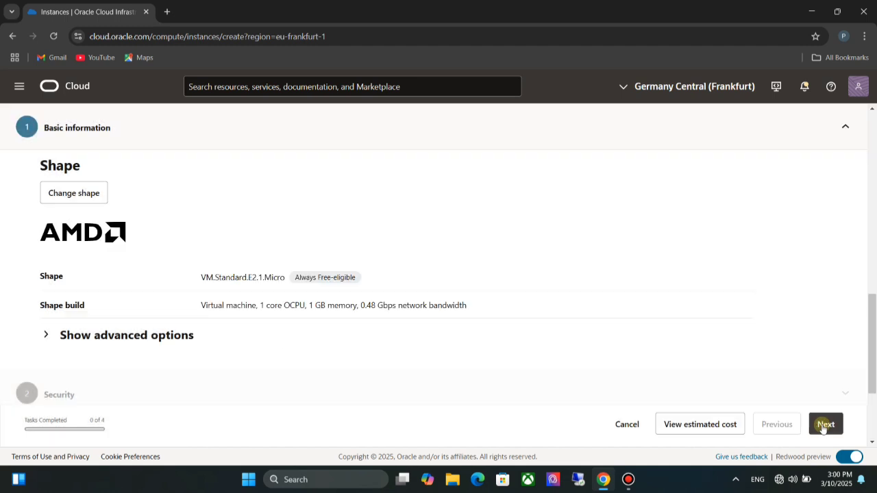
- Continue to the networking section and set the primary network to create a new virtual cloud network
{"action": "left_click", "coordinate": [825, 424]}
{"action": "scroll", "coordinate": [362, 360], "scroll_direction": "down", "scroll_amount": 1}
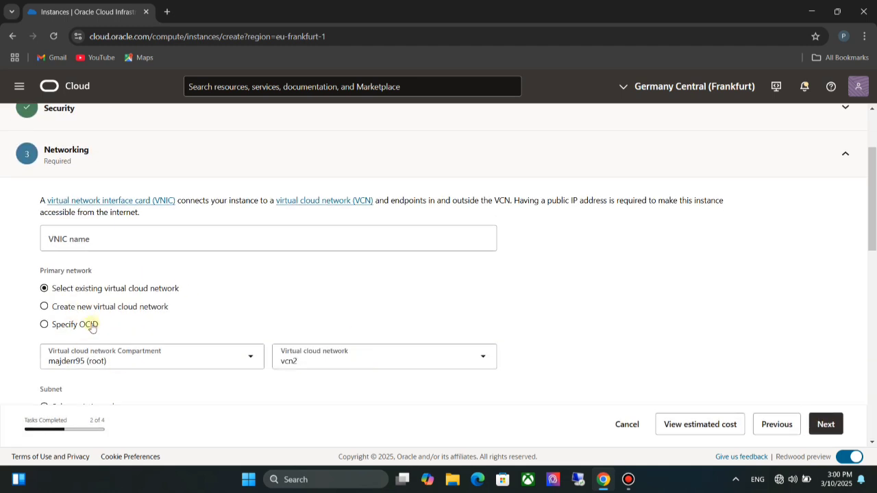
{"action": "left_click", "coordinate": [45, 307]}
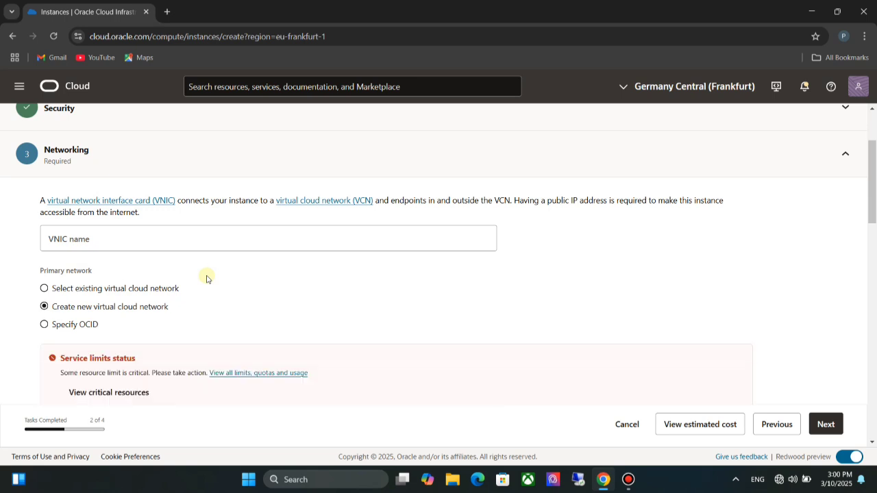
{"action": "scroll", "coordinate": [207, 278], "scroll_direction": "down", "scroll_amount": 2}
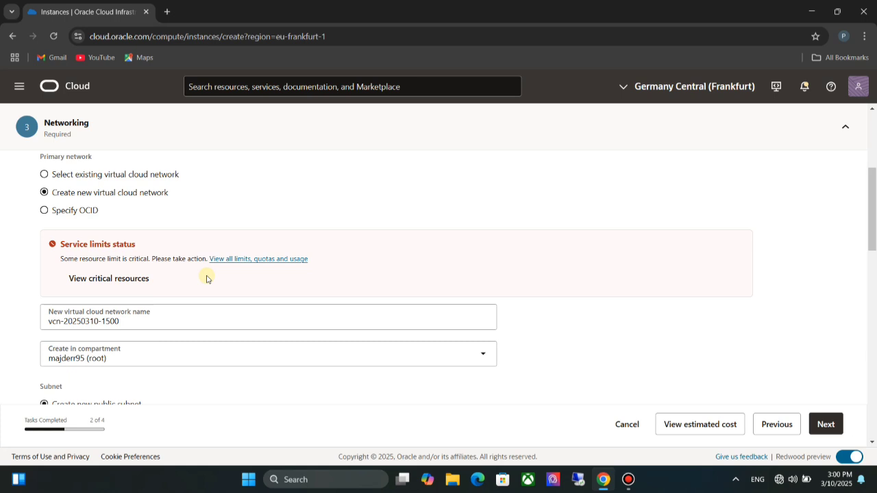
{"action": "scroll", "coordinate": [207, 278], "scroll_direction": "down", "scroll_amount": 2}
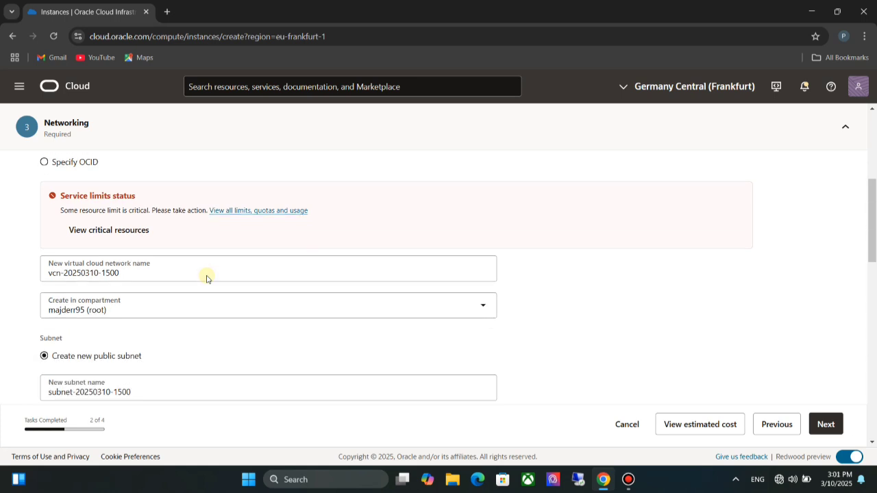
{"action": "scroll", "coordinate": [172, 321], "scroll_direction": "down", "scroll_amount": 3}
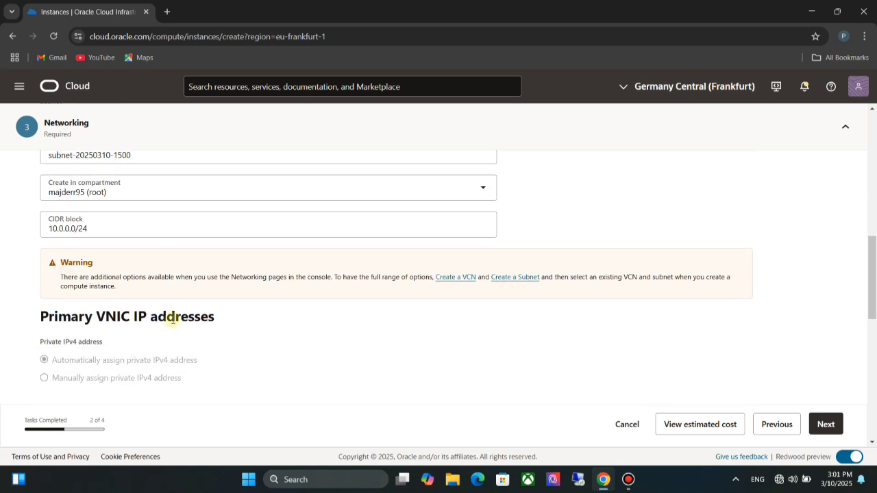
{"action": "scroll", "coordinate": [299, 295], "scroll_direction": "down", "scroll_amount": 6}
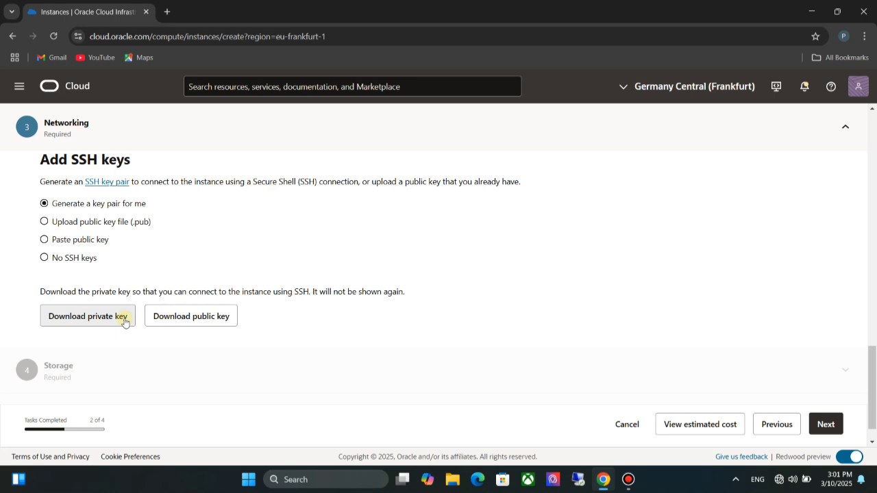
- Use a generated SSH key pair for the instance and download its private key
{"action": "left_click", "coordinate": [85, 318]}
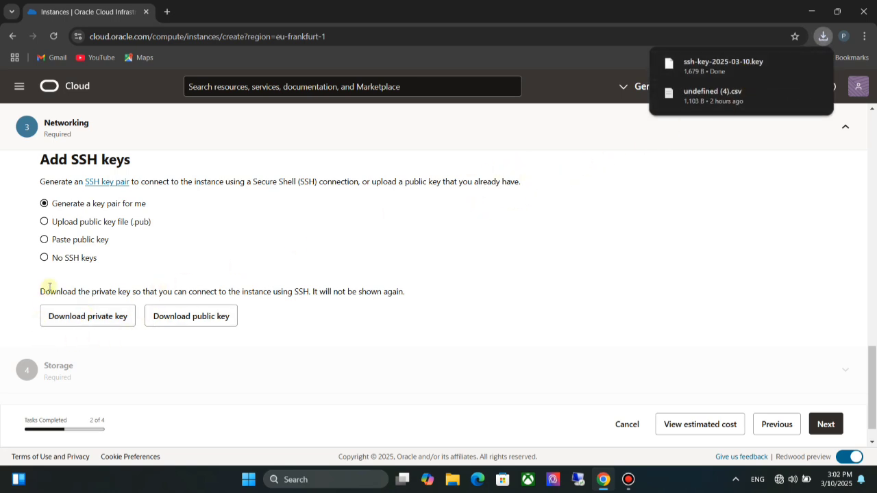
{"action": "left_click", "coordinate": [52, 223]}
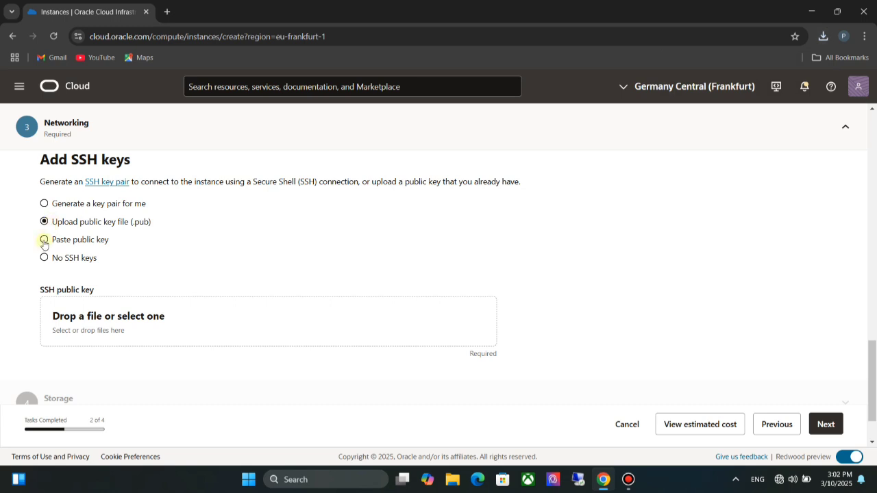
{"action": "left_click", "coordinate": [44, 242]}
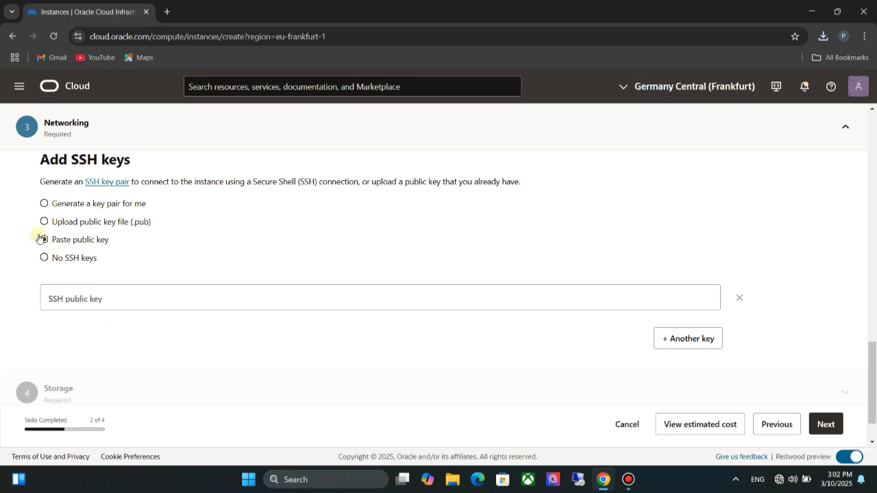
{"action": "left_click", "coordinate": [44, 204]}
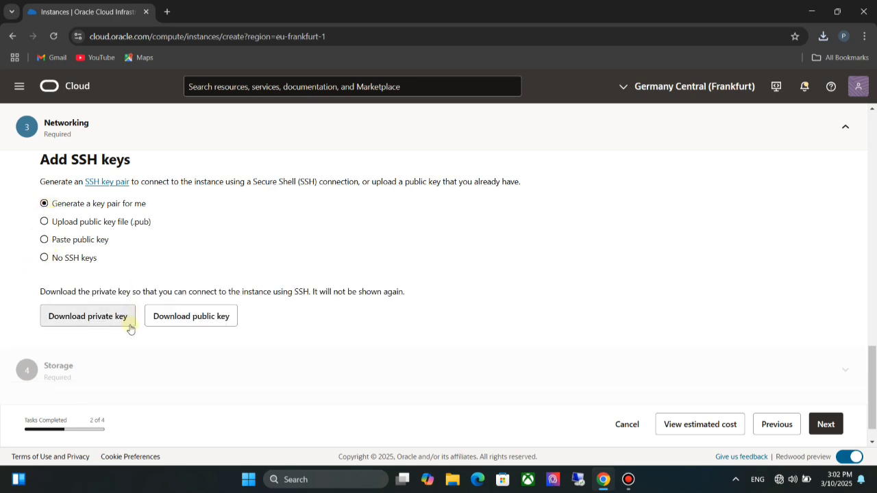
{"action": "left_click", "coordinate": [88, 316]}
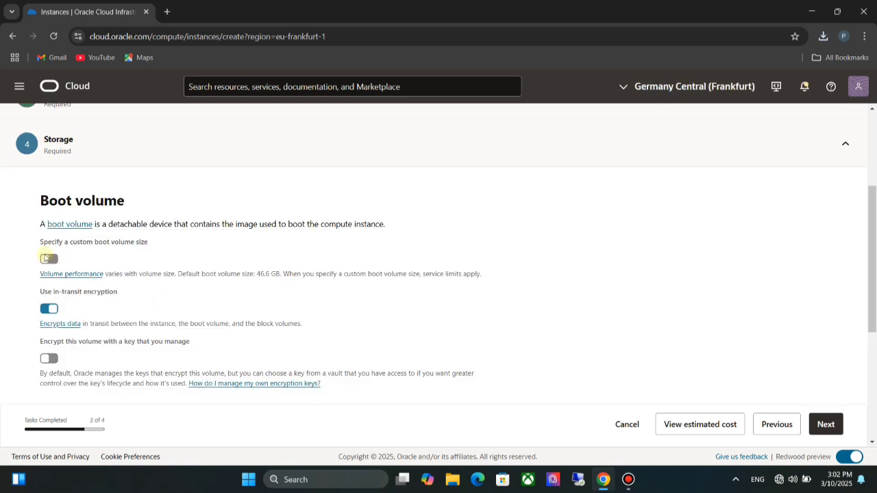
- Keep the default boot volume size, continue to the review and create the instance
{"action": "left_click", "coordinate": [50, 258]}
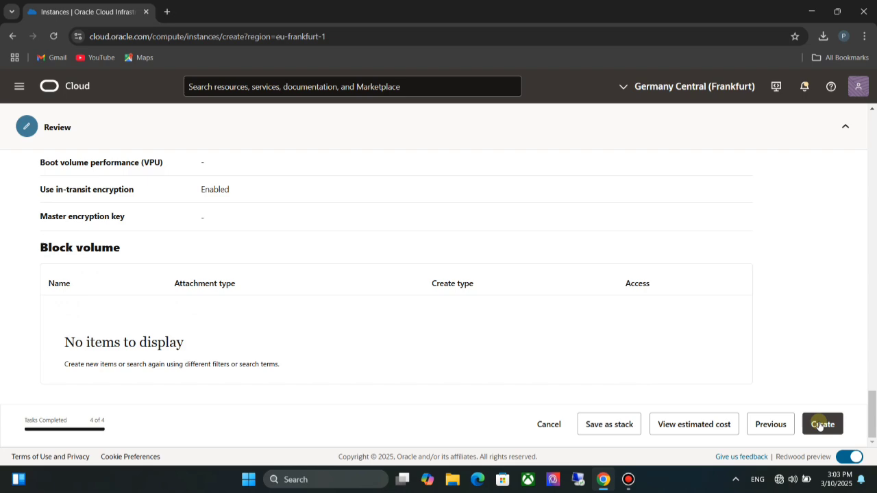
{"action": "left_click", "coordinate": [821, 425]}
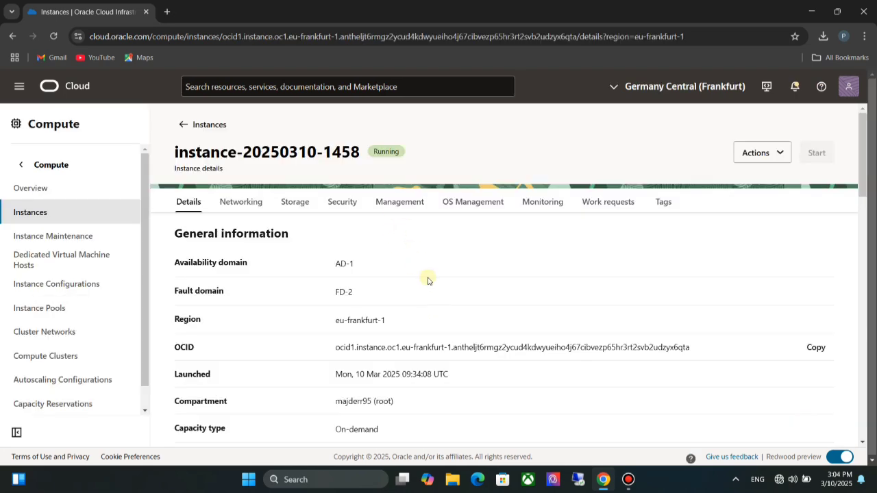
{"action": "scroll", "coordinate": [427, 280], "scroll_direction": "down", "scroll_amount": 3}
- Open the default security list for vcn2 and examine its ingress and egress rules
{"action": "left_click", "coordinate": [781, 157]}
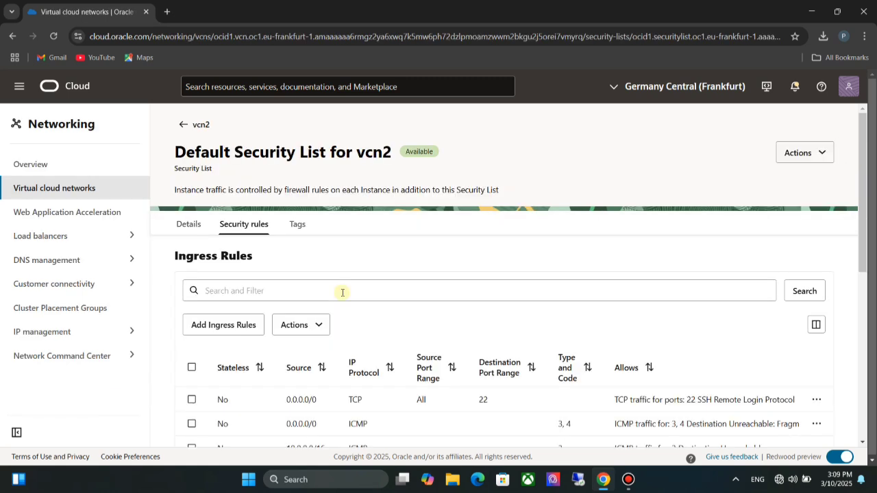
{"action": "scroll", "coordinate": [343, 293], "scroll_direction": "down", "scroll_amount": 2}
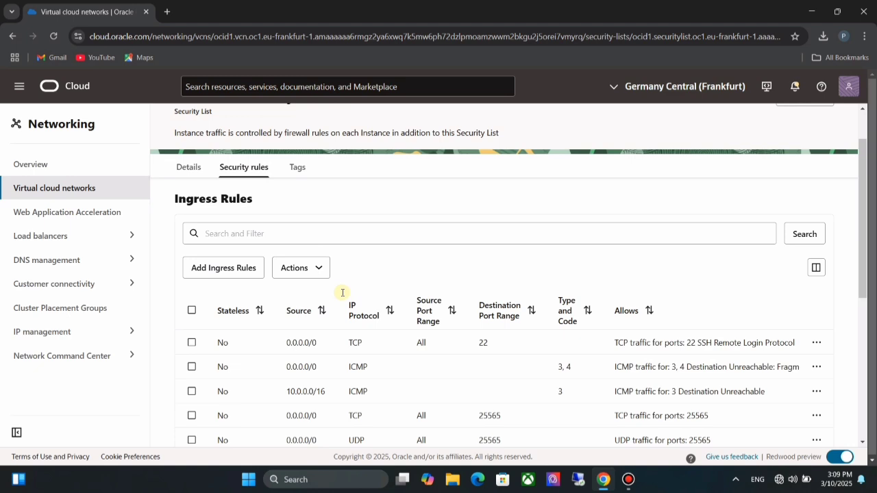
{"action": "scroll", "coordinate": [343, 293], "scroll_direction": "down", "scroll_amount": 2}
{"action": "scroll", "coordinate": [343, 293], "scroll_direction": "up", "scroll_amount": 1}
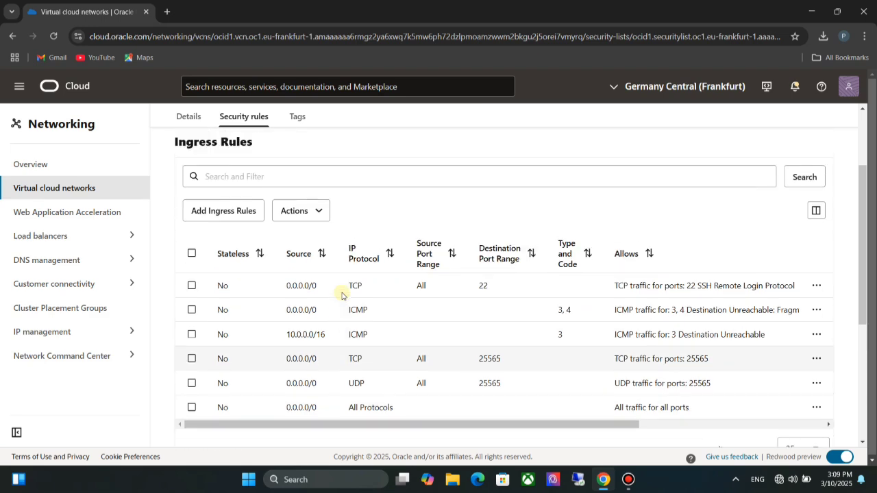
{"action": "scroll", "coordinate": [342, 295], "scroll_direction": "down", "scroll_amount": 4}
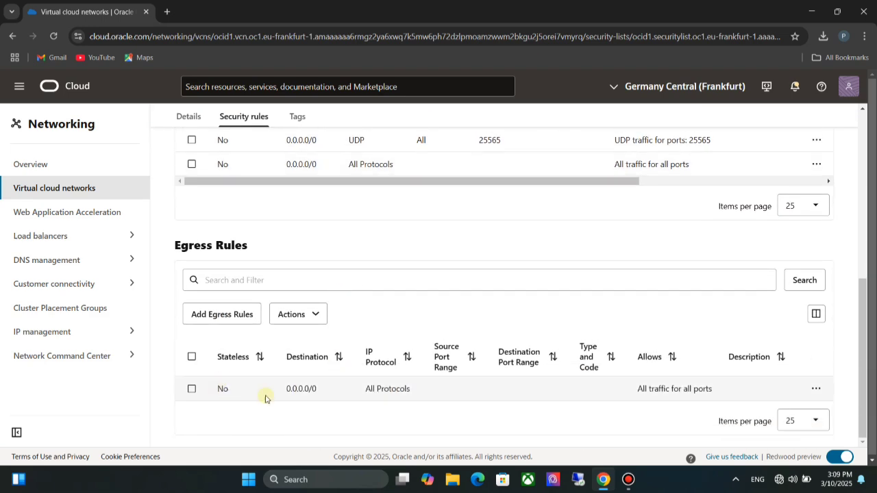
- Fill in a new ingress rule with source CIDR 0.0.0.0/0 and IP protocol All Protocols, and discard it without adding it
{"action": "scroll", "coordinate": [314, 399], "scroll_direction": "up", "scroll_amount": 3}
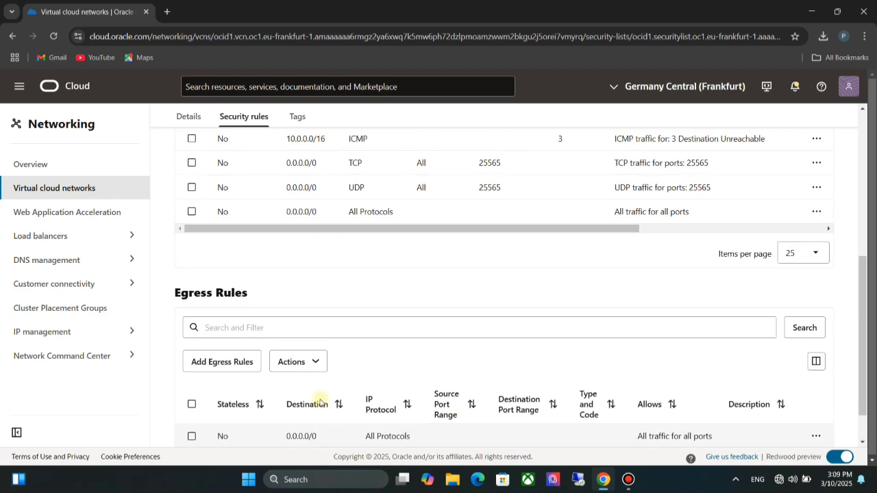
{"action": "scroll", "coordinate": [319, 402], "scroll_direction": "up", "scroll_amount": 1}
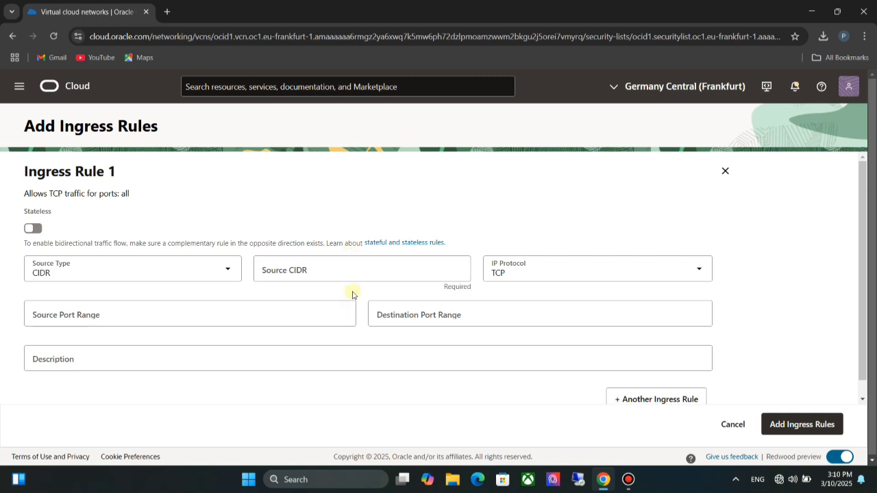
{"action": "left_click", "coordinate": [363, 274]}
{"action": "type", "text": "0.0.0.0/0"}
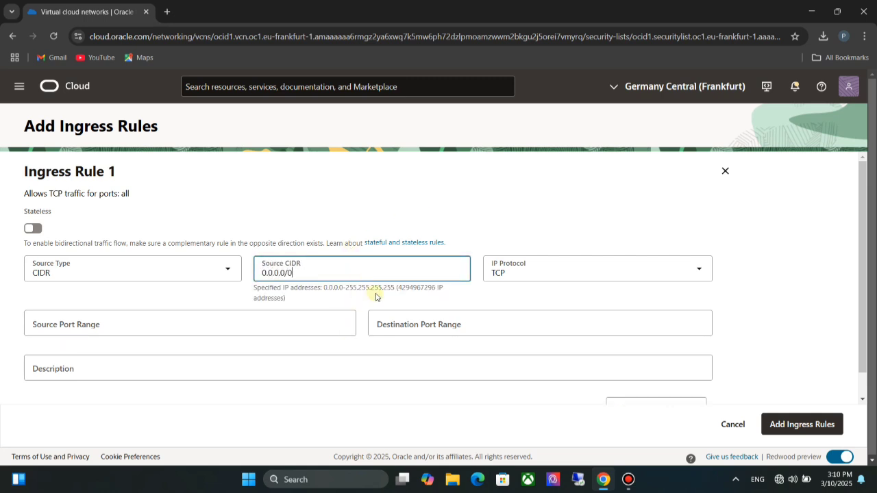
{"action": "left_click", "coordinate": [651, 271]}
{"action": "scroll", "coordinate": [551, 350], "scroll_direction": "down", "scroll_amount": 2}
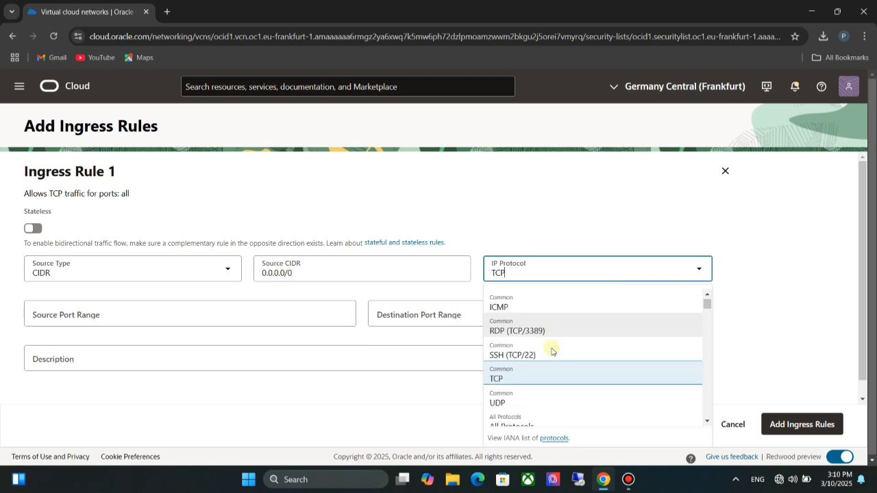
{"action": "scroll", "coordinate": [545, 321], "scroll_direction": "down", "scroll_amount": 2}
{"action": "scroll", "coordinate": [544, 319], "scroll_direction": "up", "scroll_amount": 4}
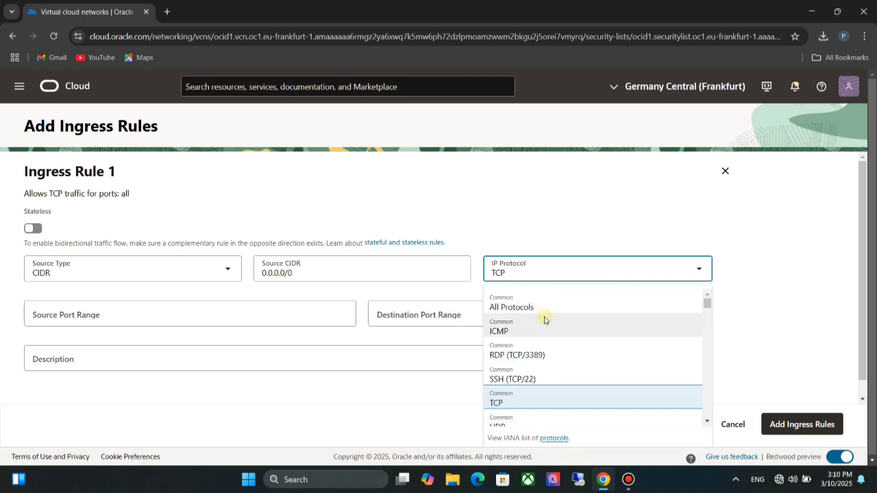
{"action": "left_click", "coordinate": [527, 308]}
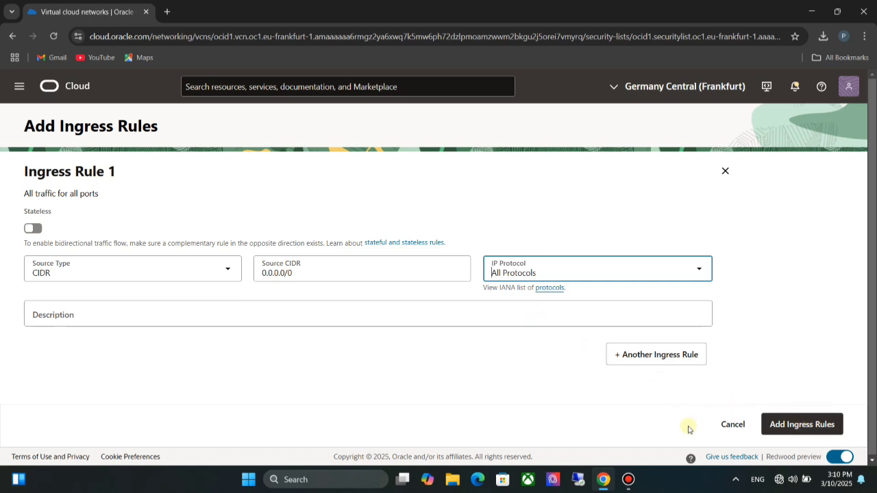
{"action": "left_click", "coordinate": [733, 424]}
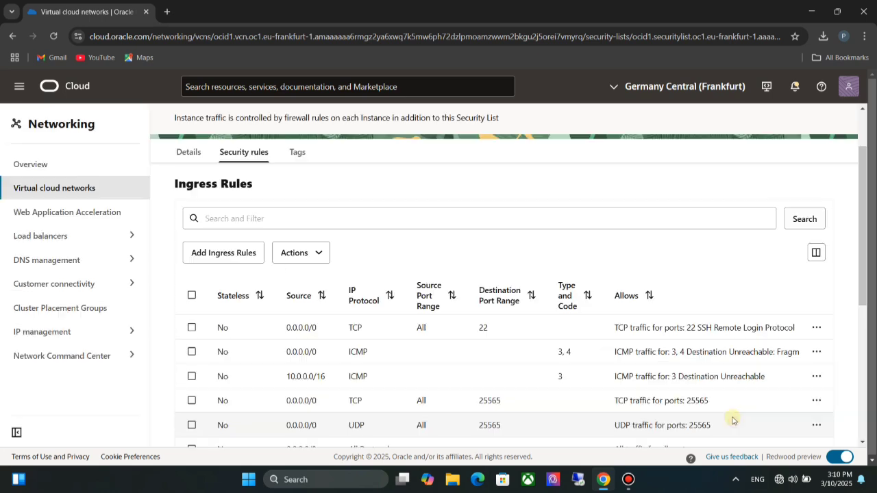